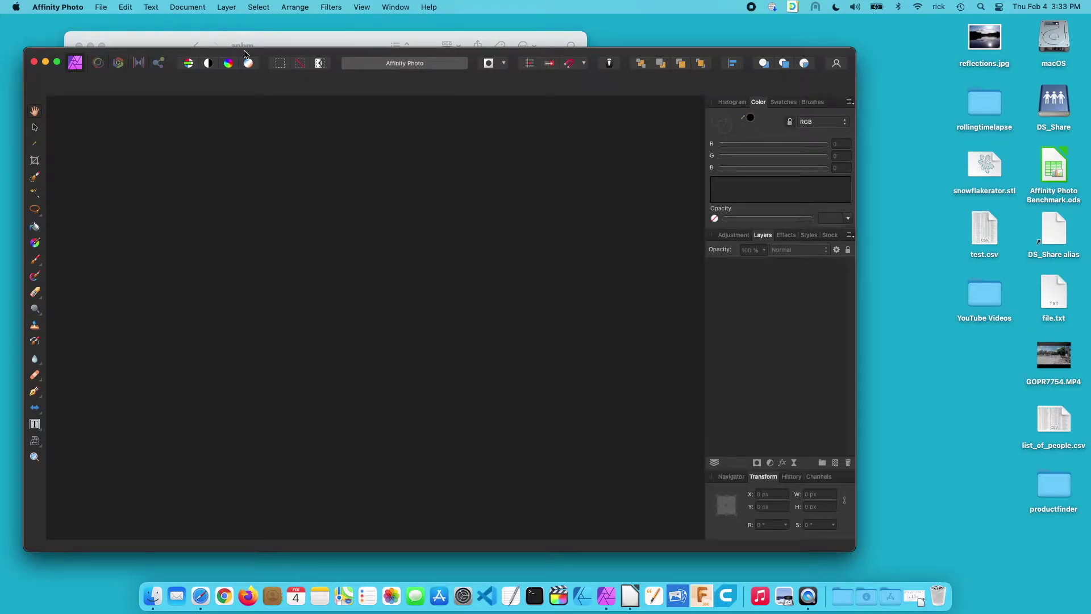
Run Help > Benchmark, read scores (vector 182/398, raster 99/1029, combined 115/991), then close the results.
click(57, 7)
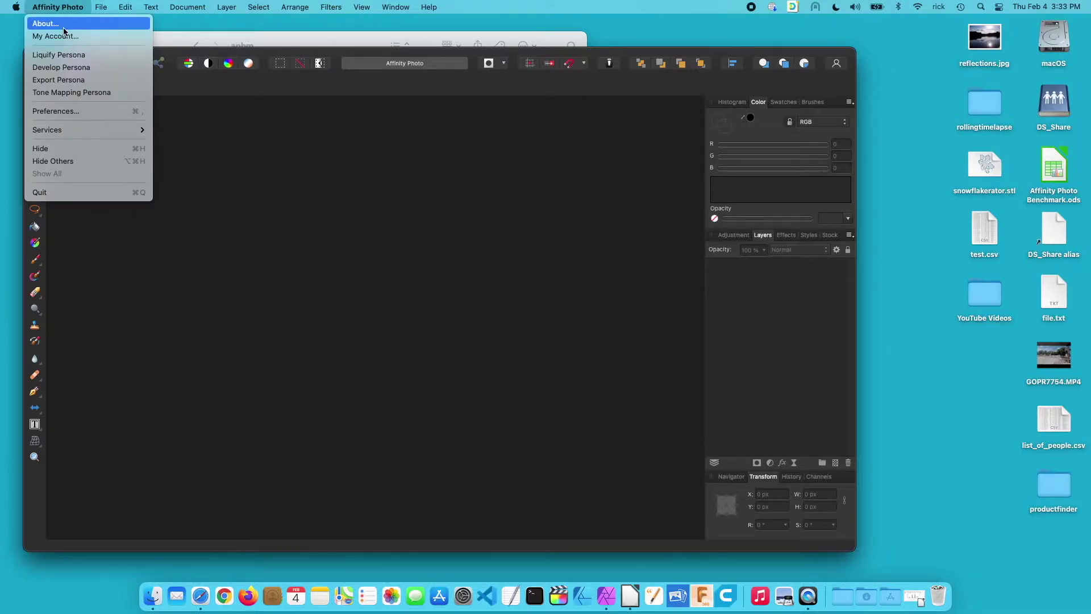
click(57, 21)
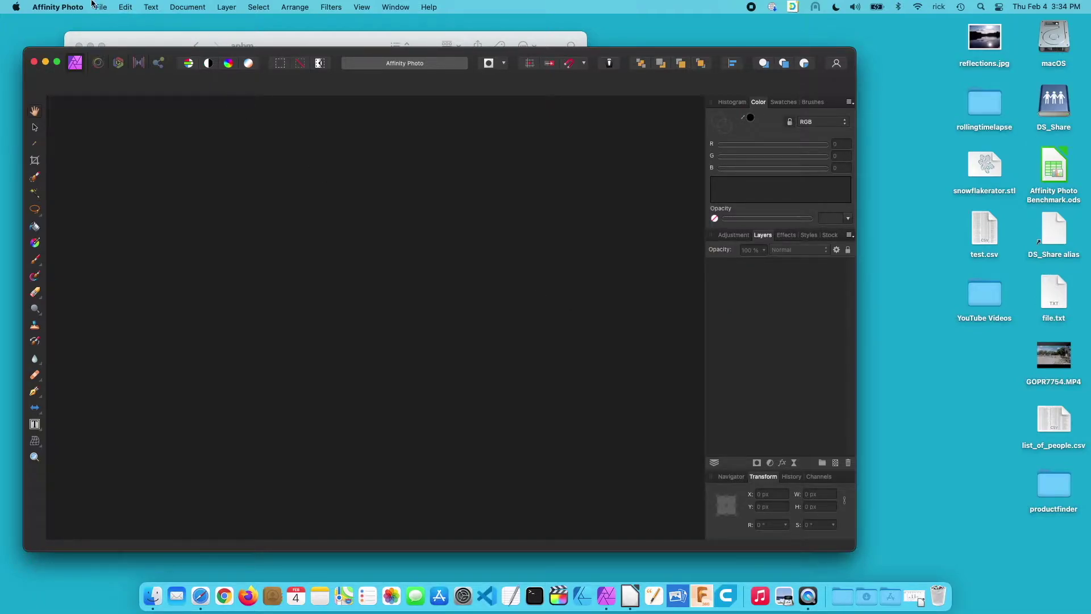
click(429, 7)
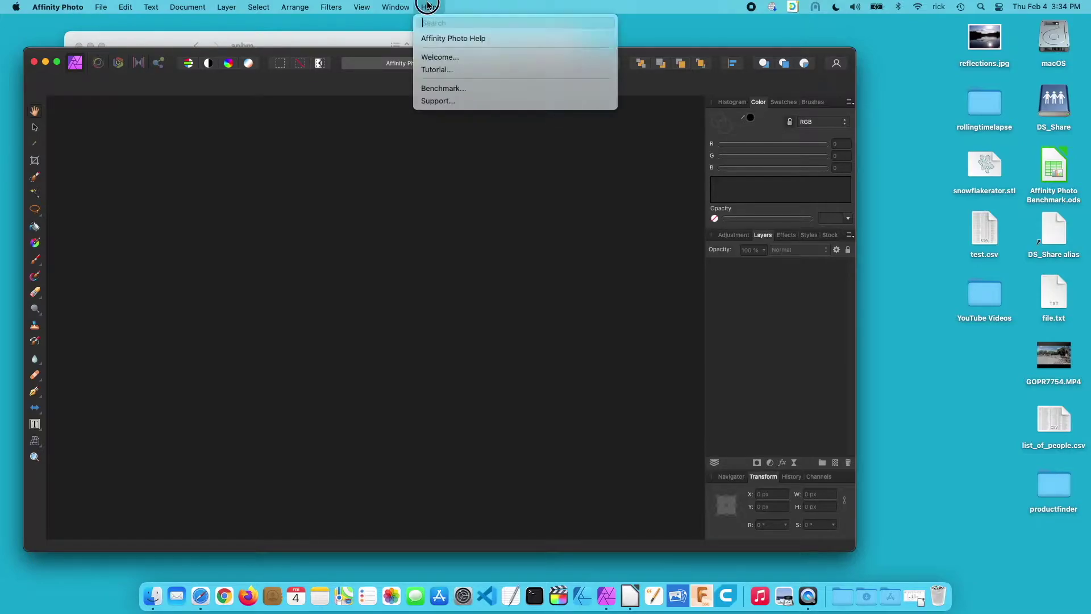
click(450, 89)
click(621, 356)
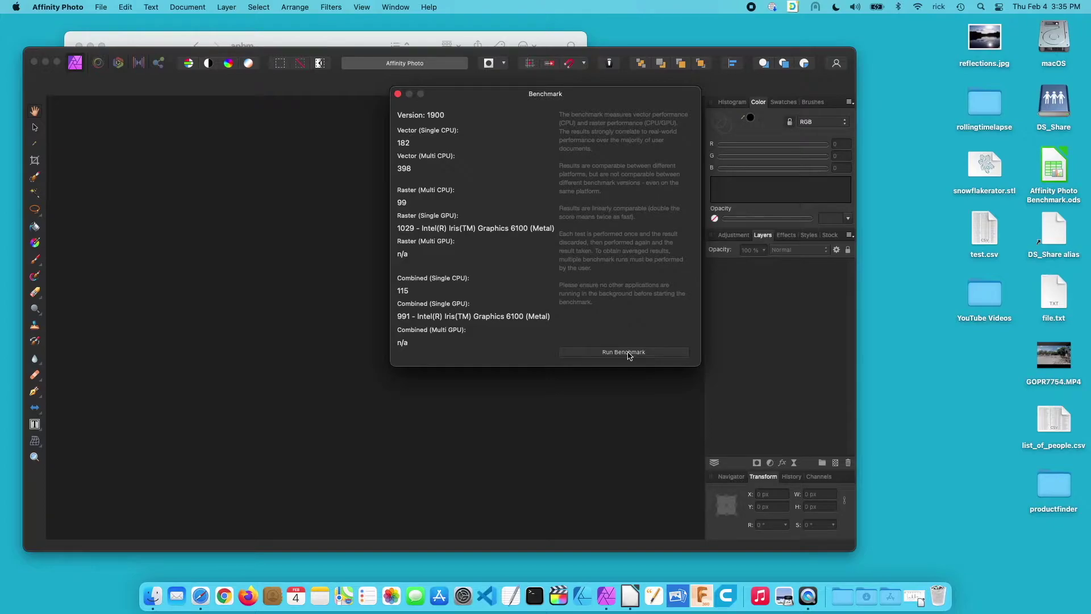
click(398, 94)
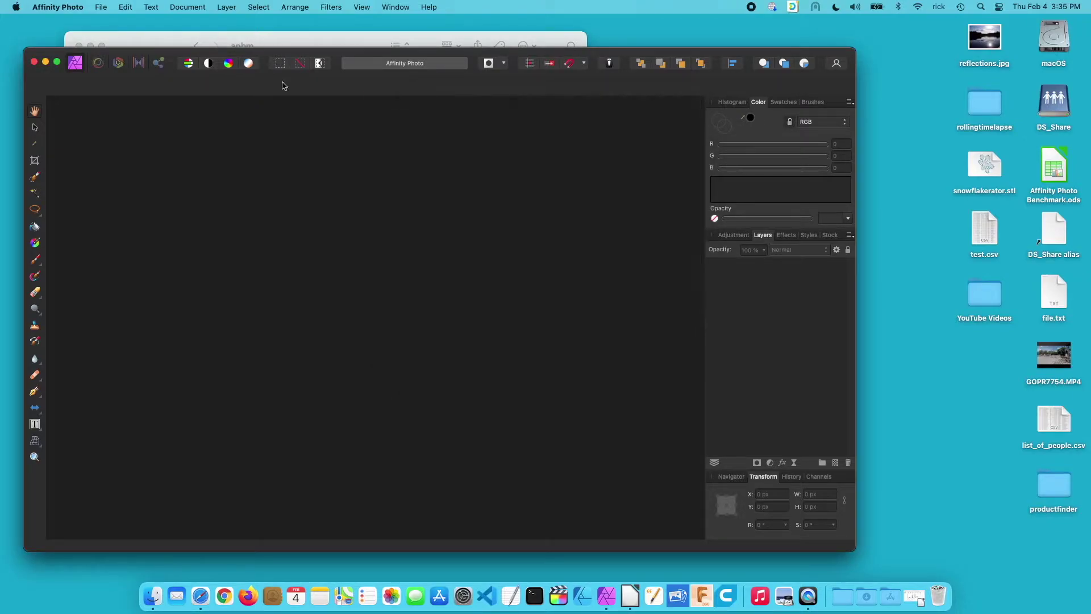
Close Affinity Photo and open the Mac mini and iMac benchmark screenshots side by side in Preview.
click(35, 61)
click(216, 48)
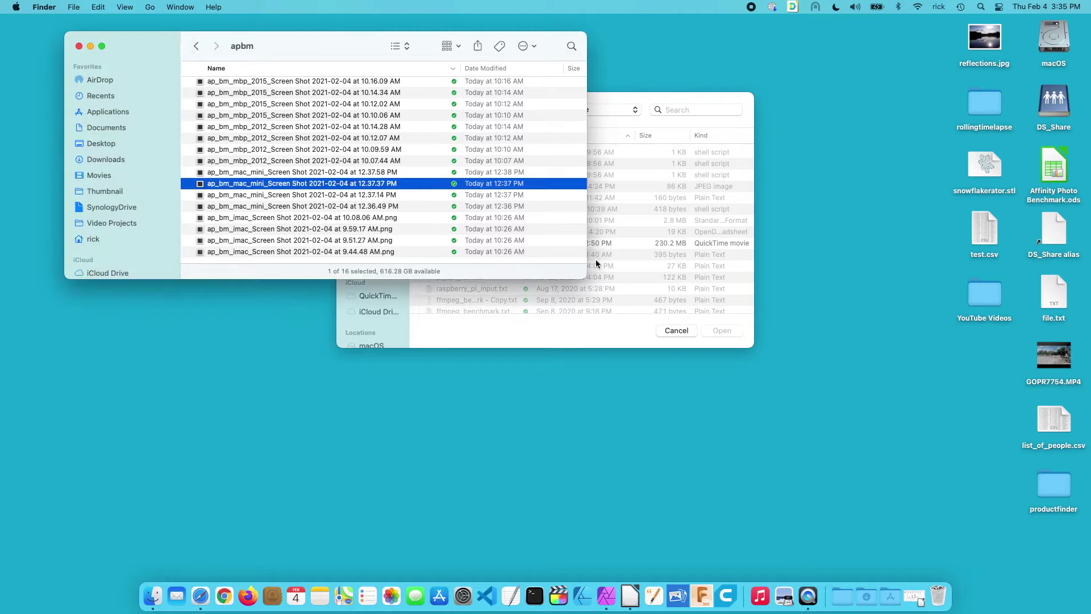
drag(587, 279, 737, 471)
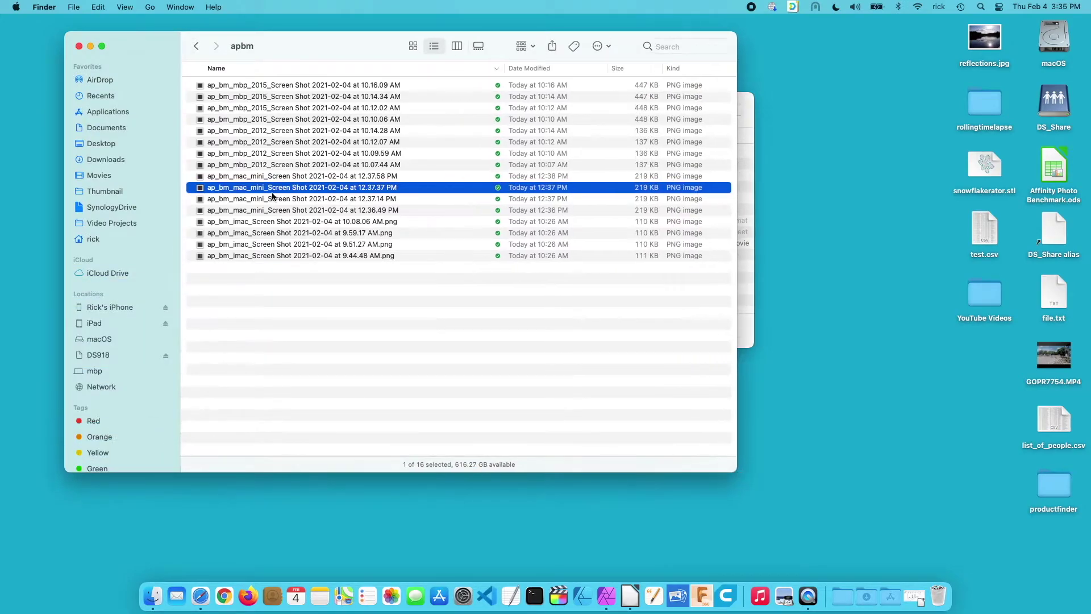
double_click(257, 188)
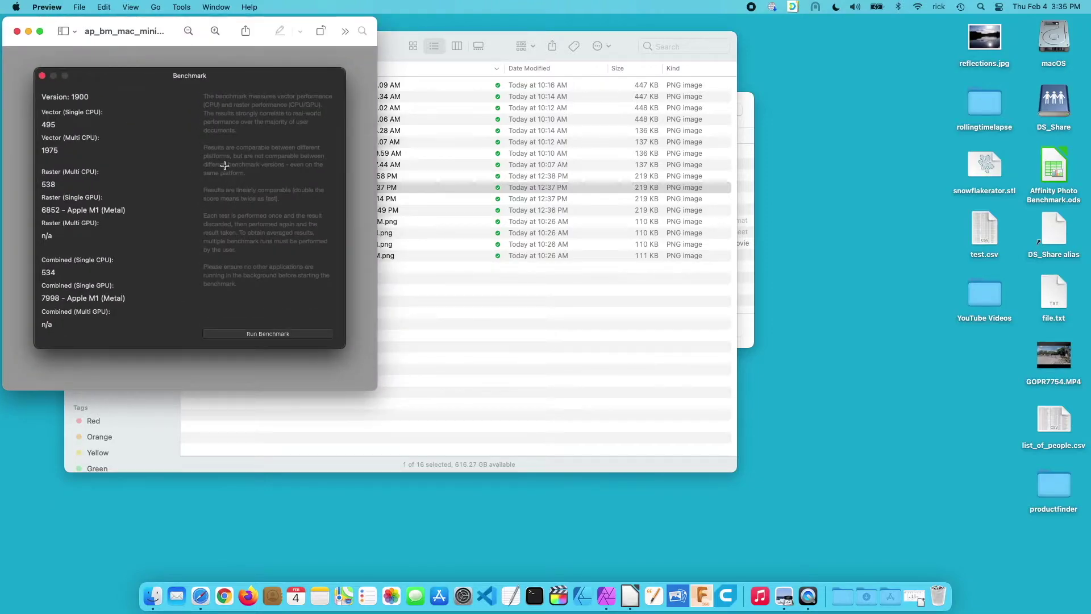
click(404, 45)
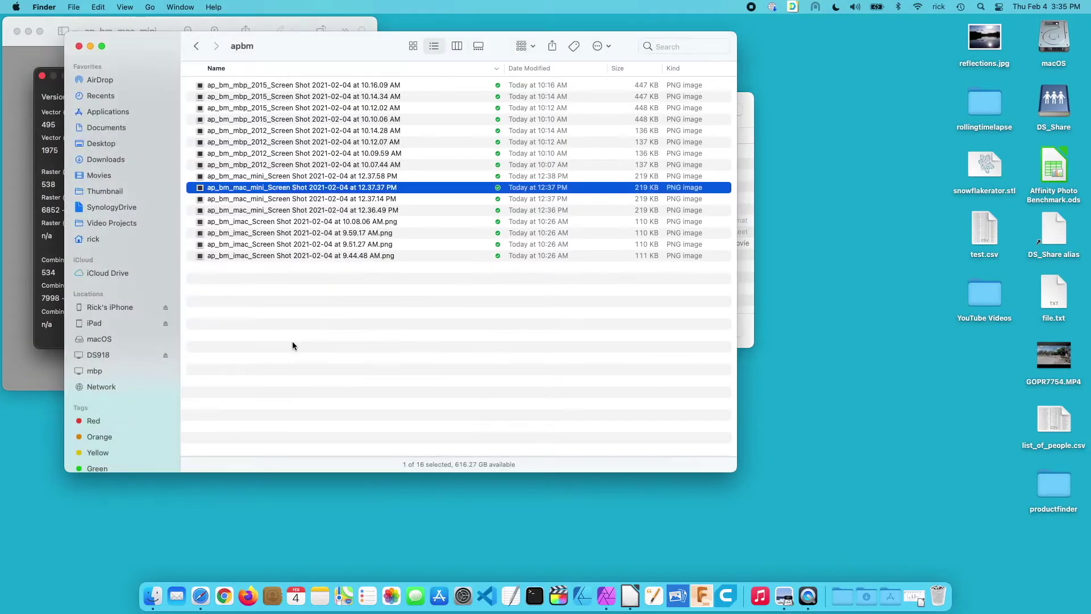
double_click(265, 256)
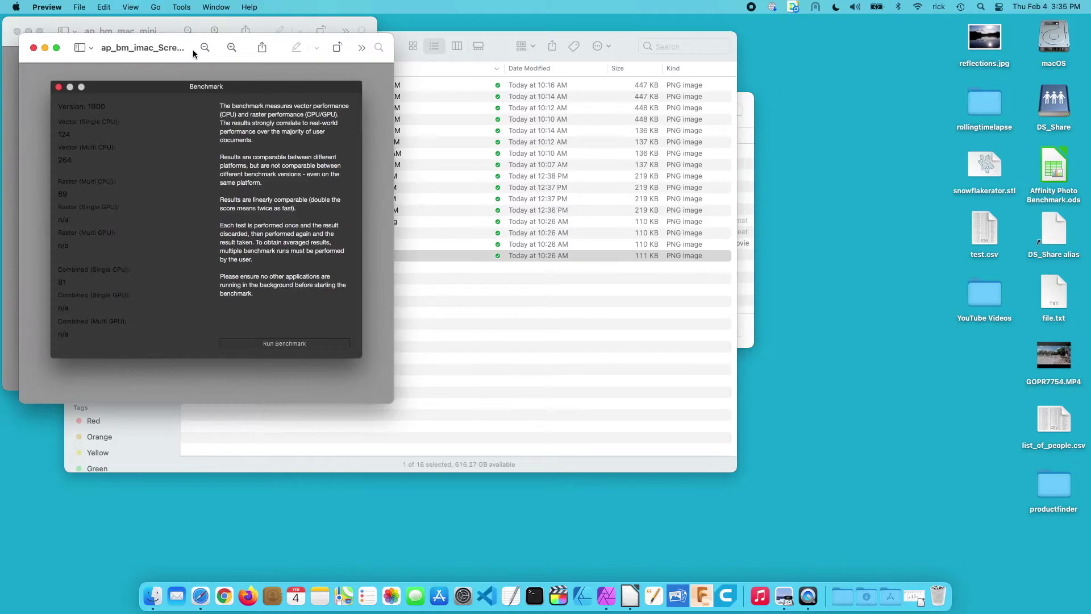
drag(156, 47, 516, 37)
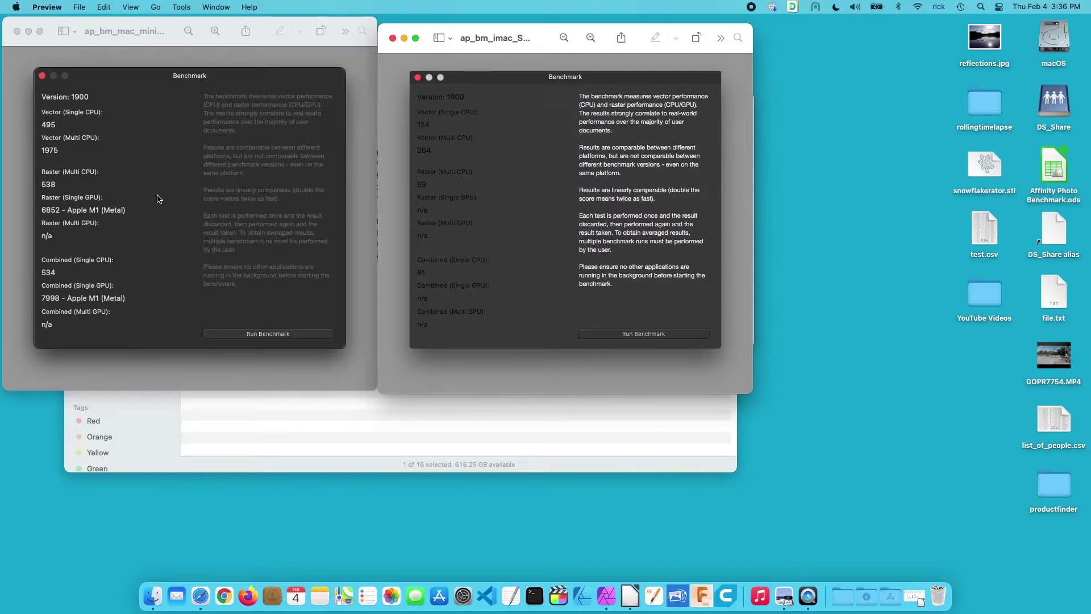
Close those two, then view and close the 2015 and 2012 MacBook Pro benchmark screenshots.
key(super+w)
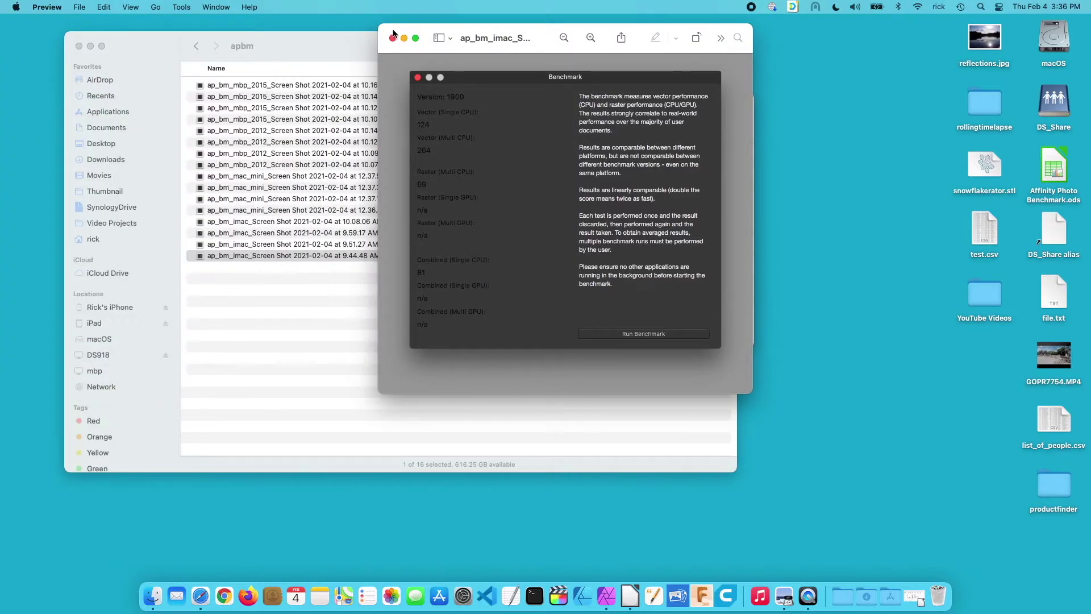
click(393, 36)
double_click(271, 108)
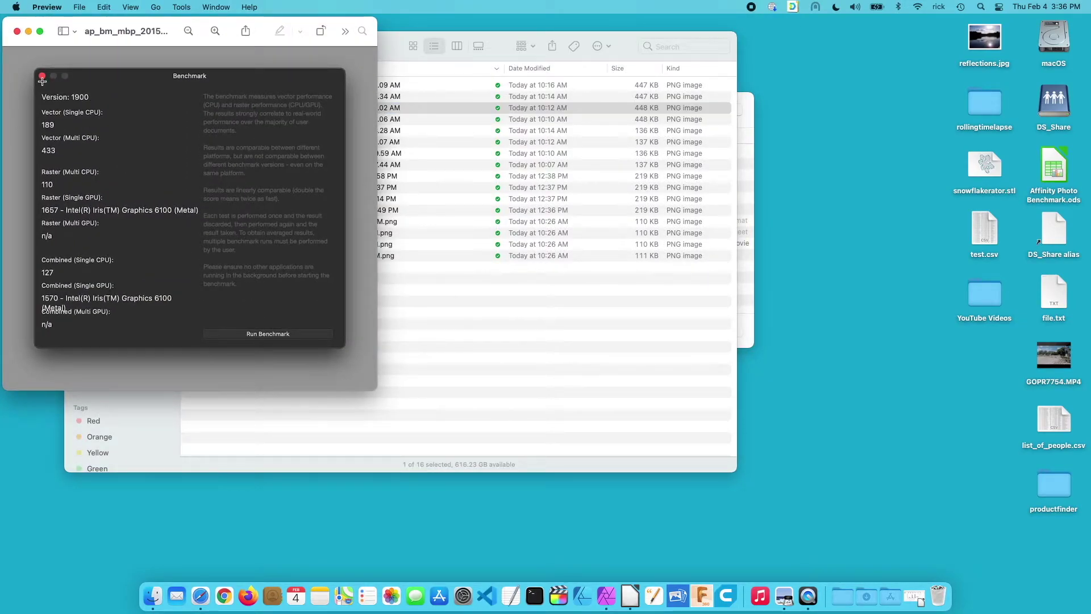
click(17, 32)
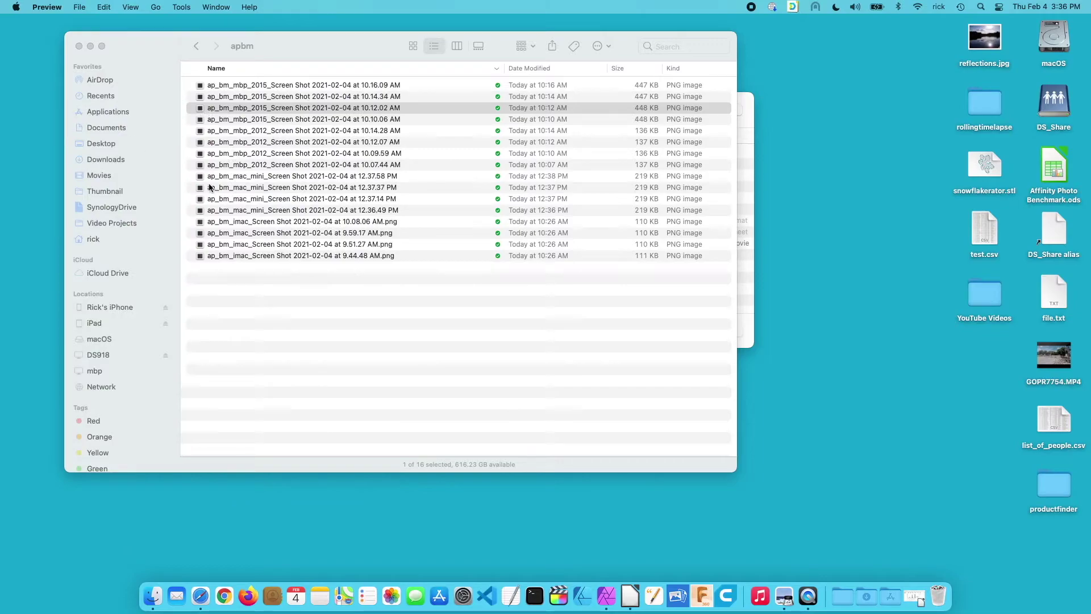
double_click(246, 155)
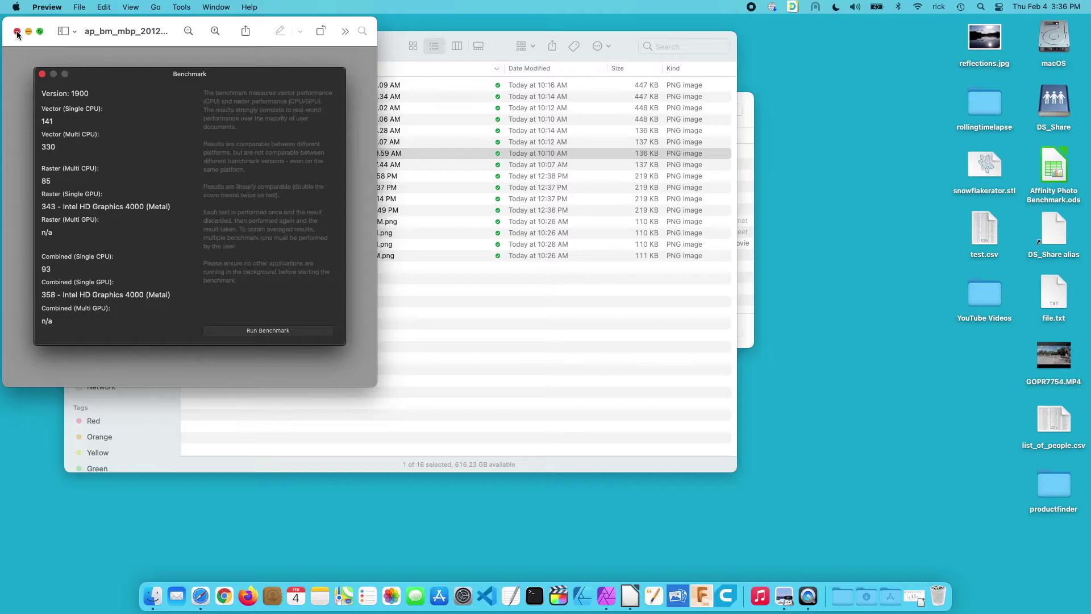
click(17, 34)
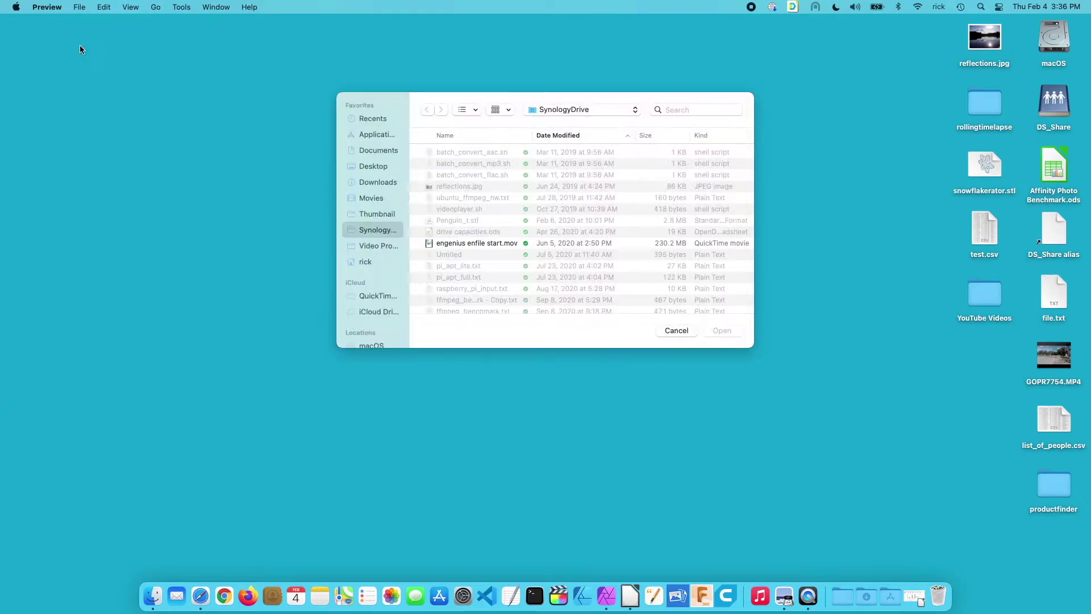
Restore Affinity Photo Benchmark.ods from the Dock and select cell B2 to leave the chart.
click(914, 595)
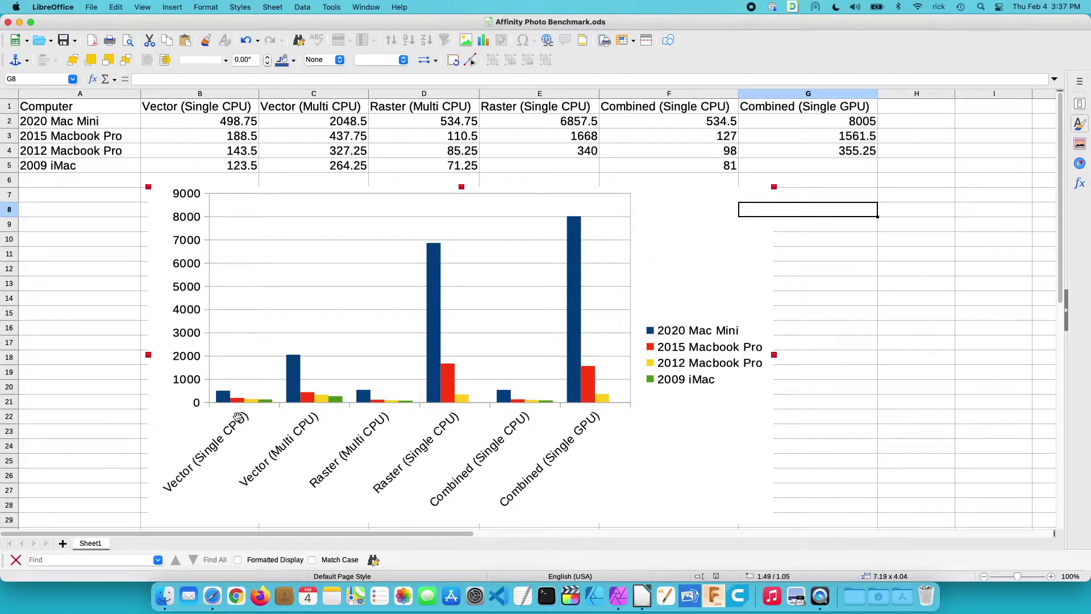
click(249, 121)
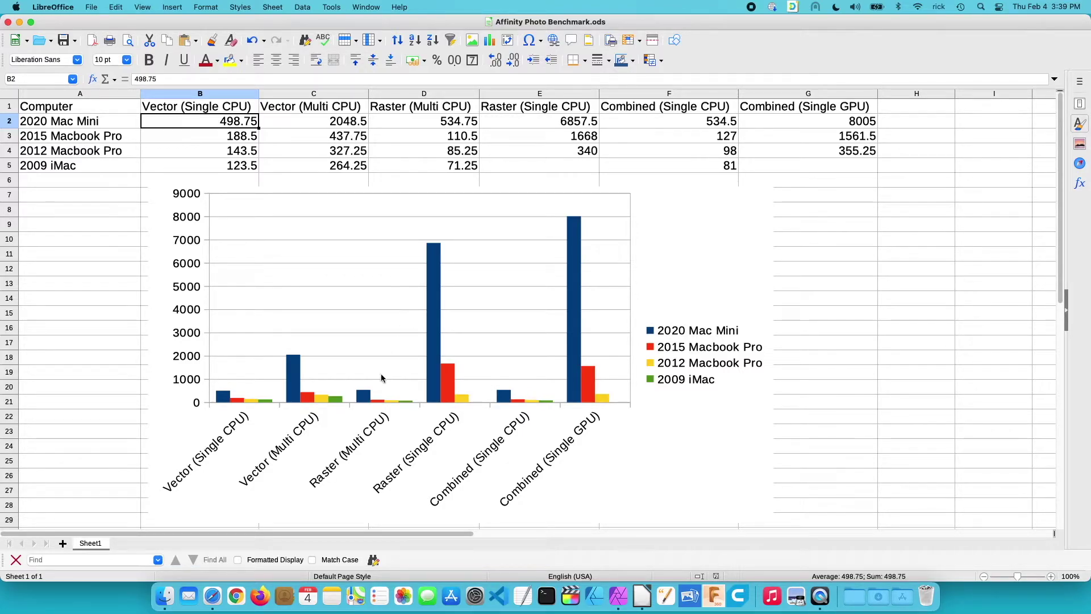
click(454, 137)
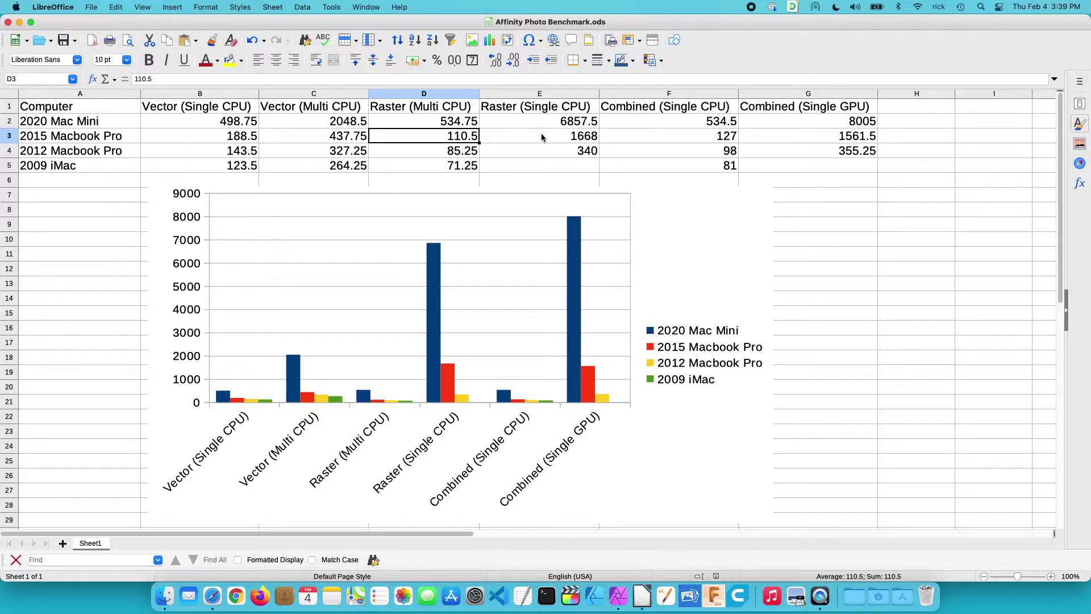
click(553, 154)
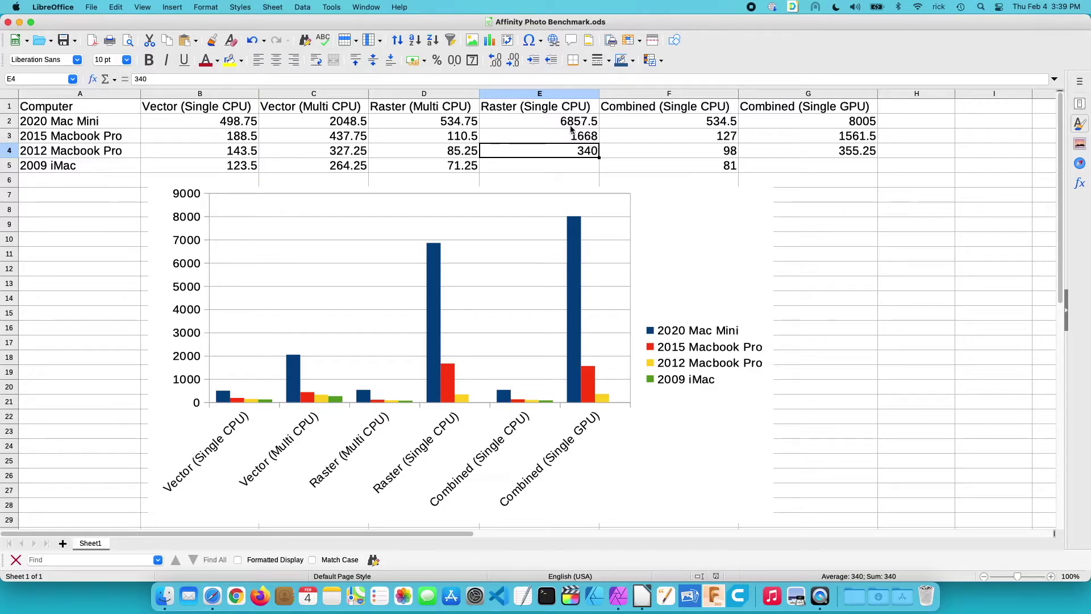
click(573, 122)
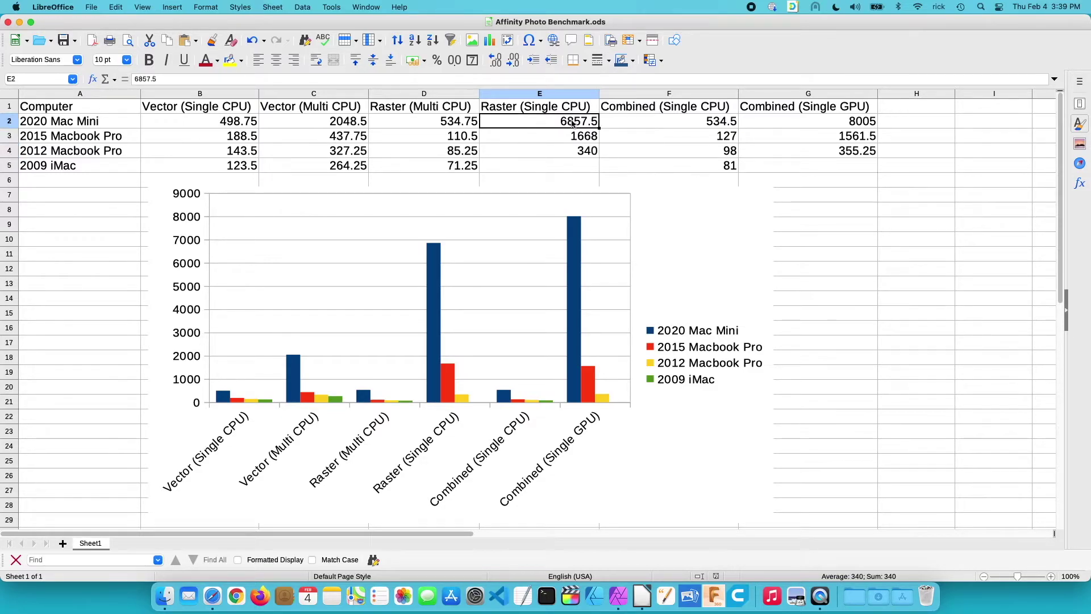
Divide the copied 6857.5 score from E2 by 340 in Spotlight, getting 20.1691176471.
key(super+c)
key(super+space)
key(super+v)
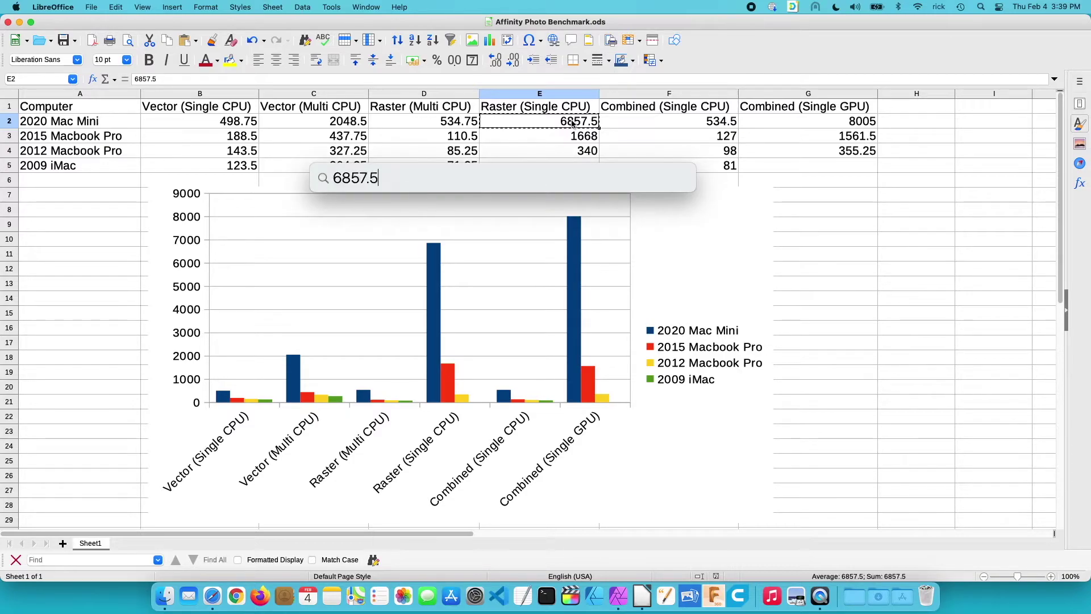
text(/340)
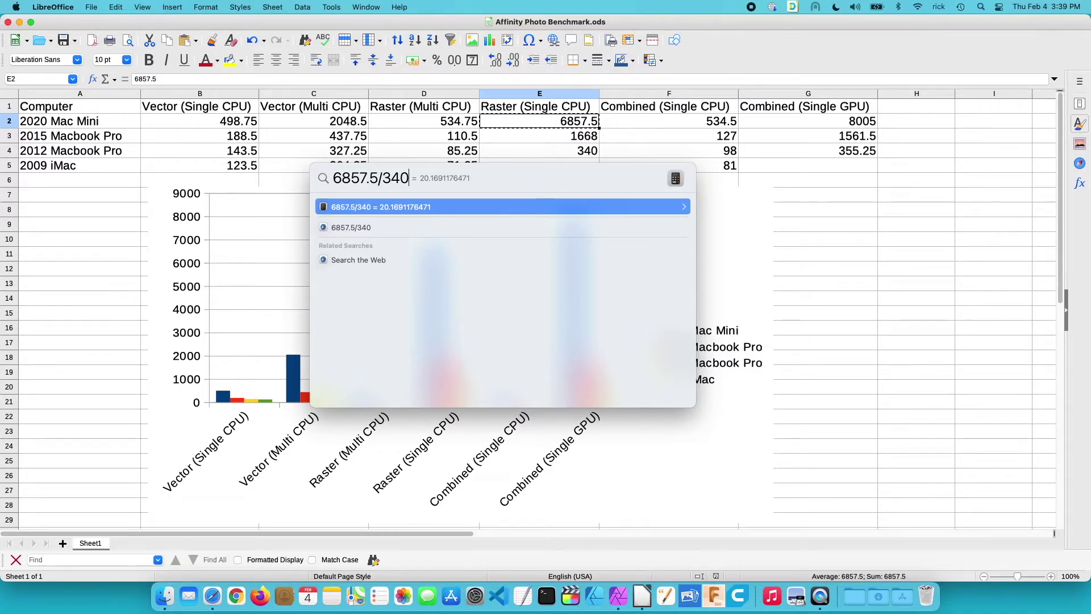
key(Escape)
key(Escape)
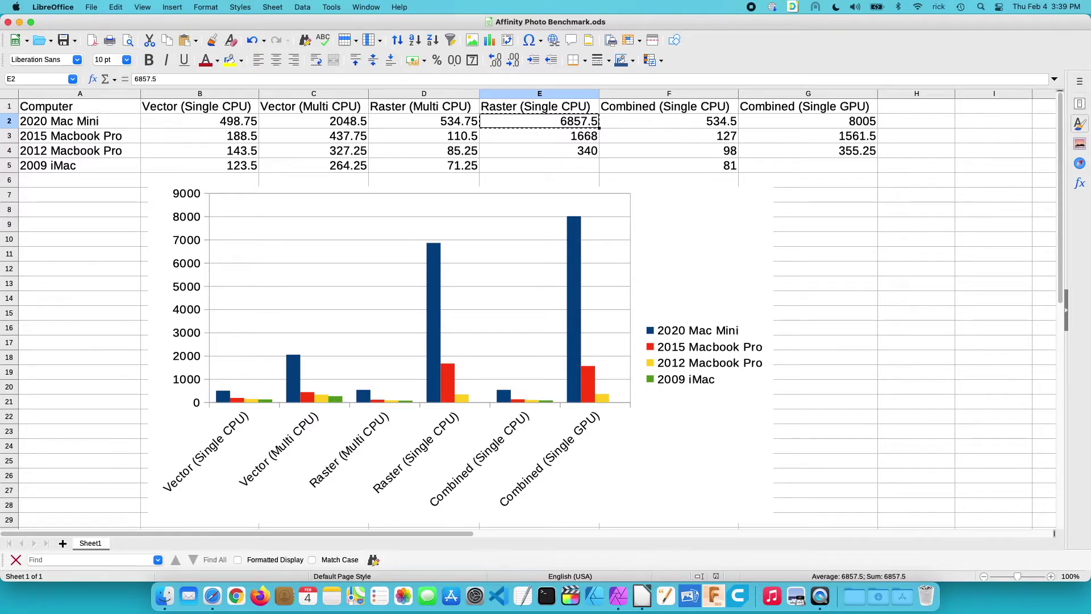
click(698, 96)
click(701, 121)
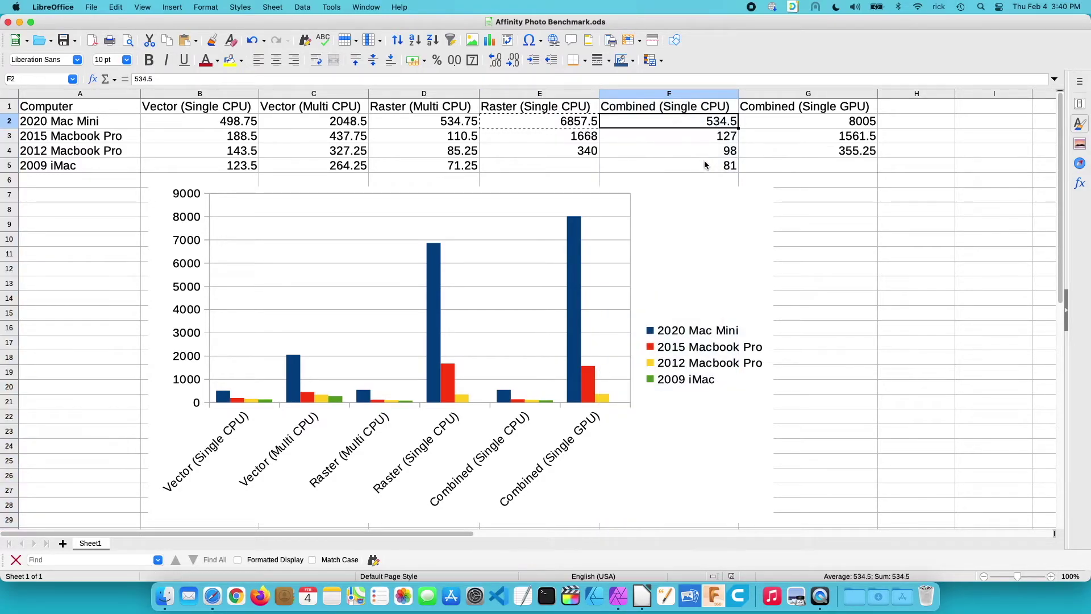
shift+click(702, 166)
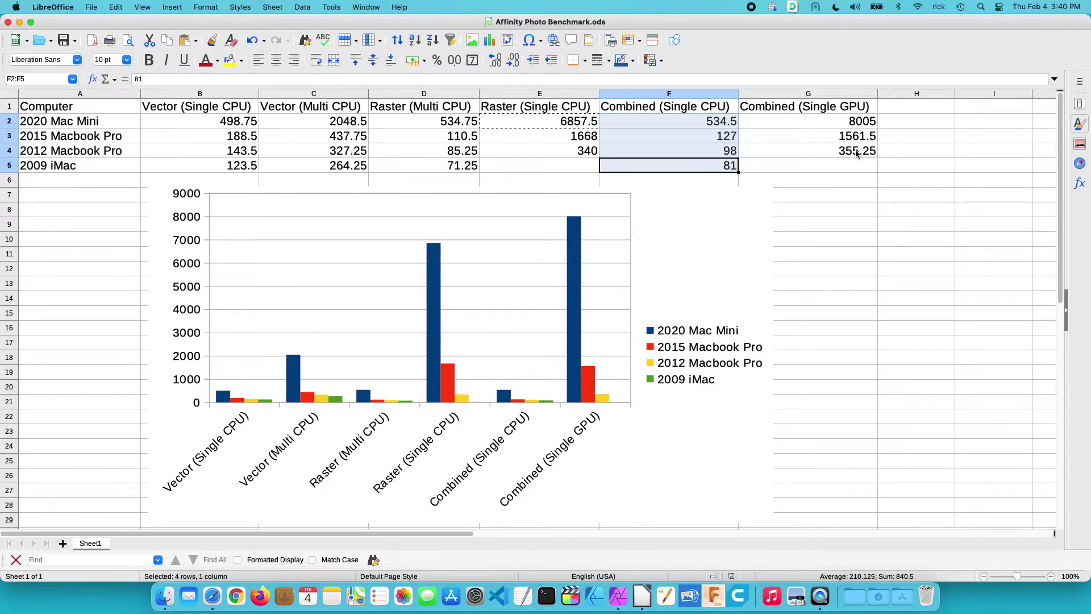
drag(875, 121, 862, 152)
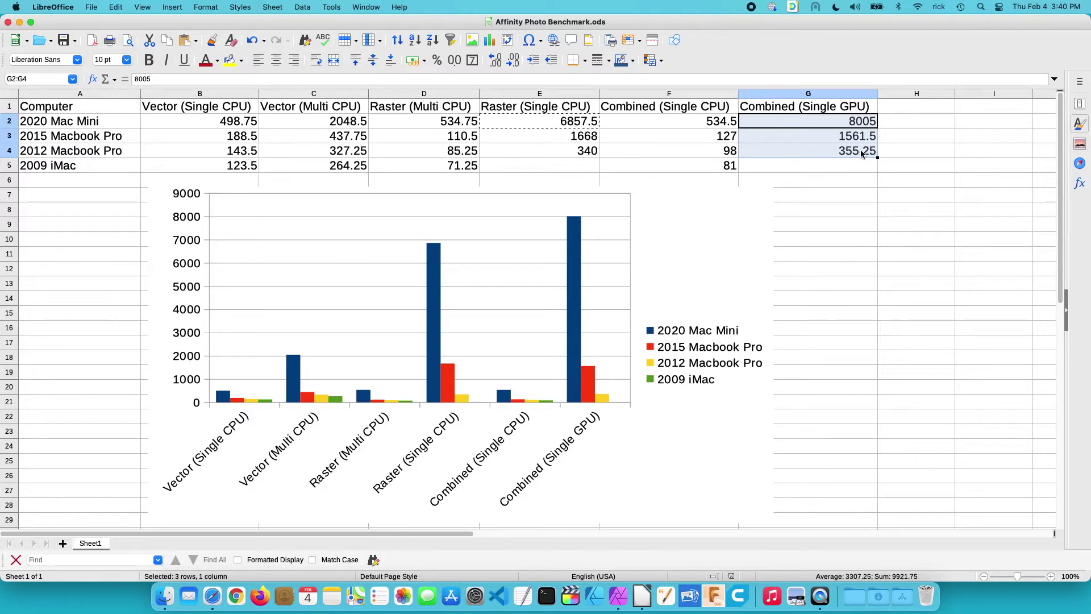
click(852, 165)
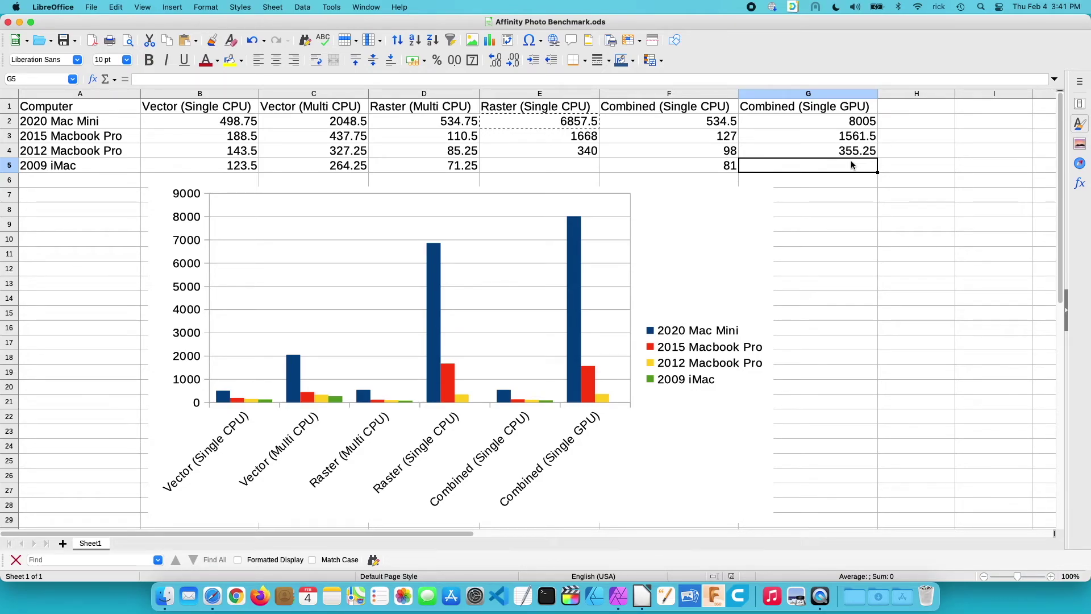
click(865, 140)
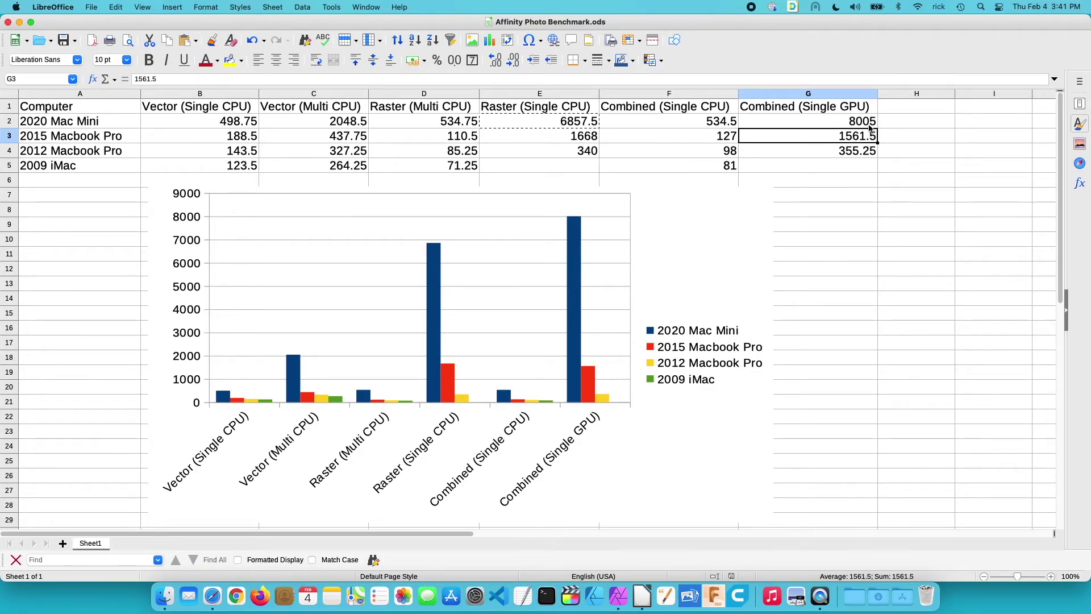
click(869, 126)
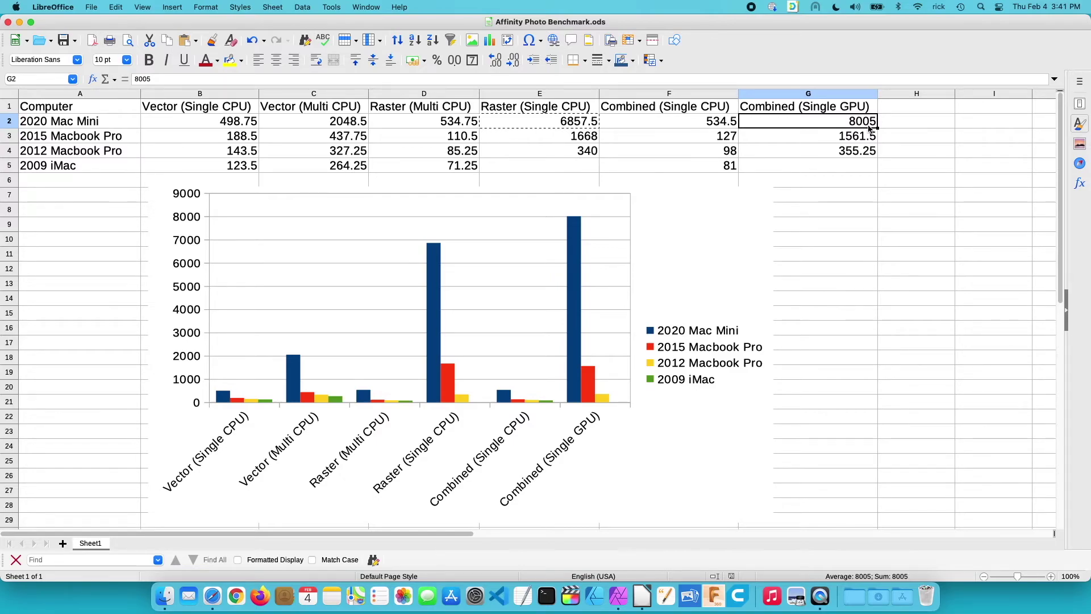